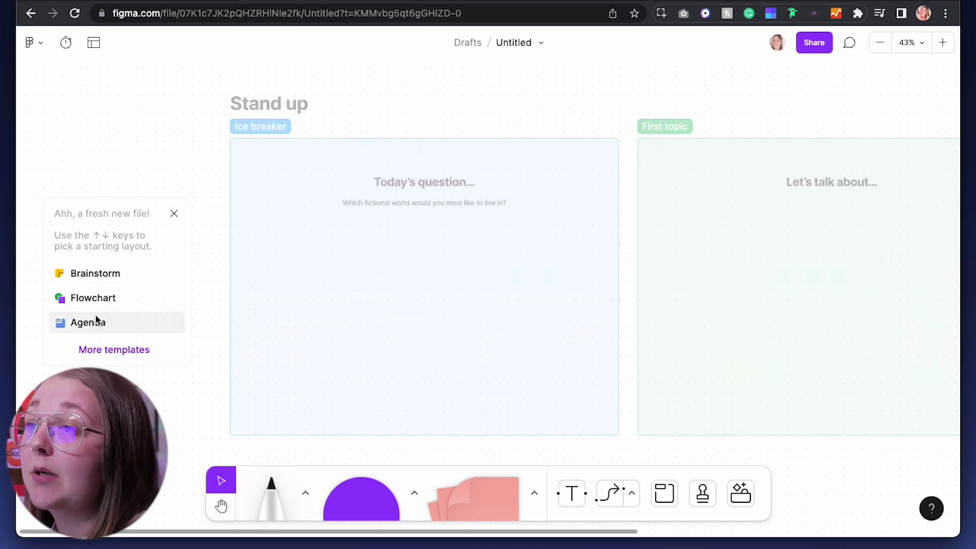
Preview the template gallery, the shape tool and the sticky note colour choices.
{"action": "left_click", "coordinate": [114, 350]}
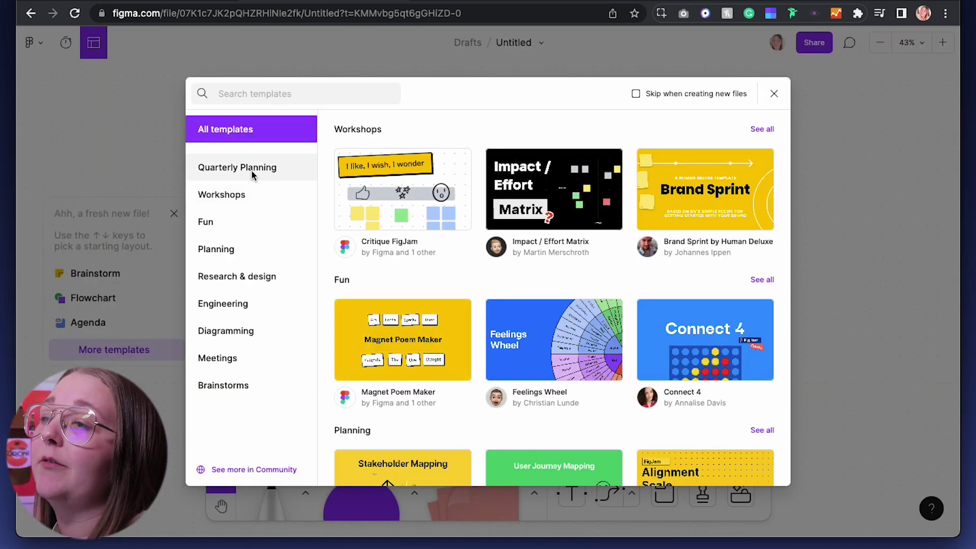
{"action": "scroll", "coordinate": [438, 287], "scroll_direction": "down", "scroll_amount": 1}
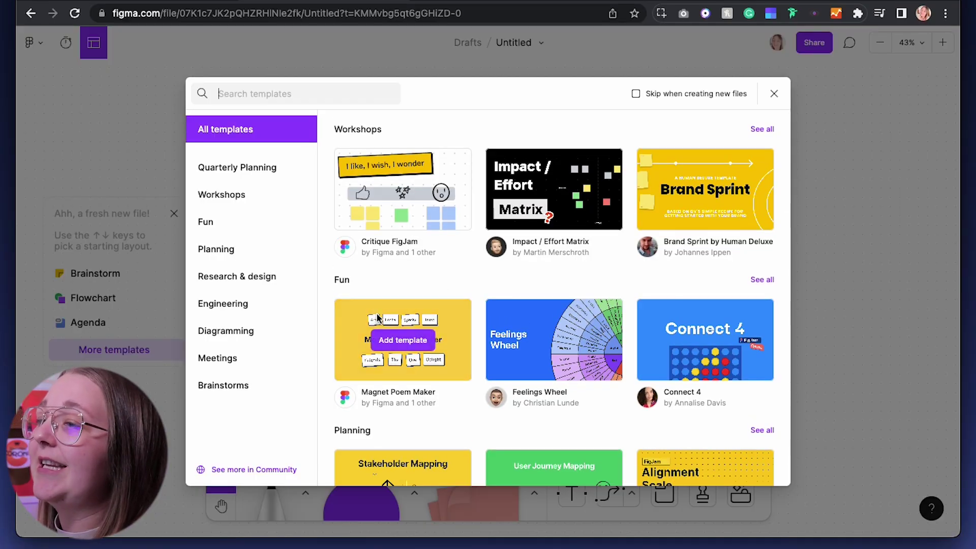
{"action": "scroll", "coordinate": [381, 320], "scroll_direction": "down", "scroll_amount": 3}
{"action": "scroll", "coordinate": [374, 314], "scroll_direction": "up", "scroll_amount": 4}
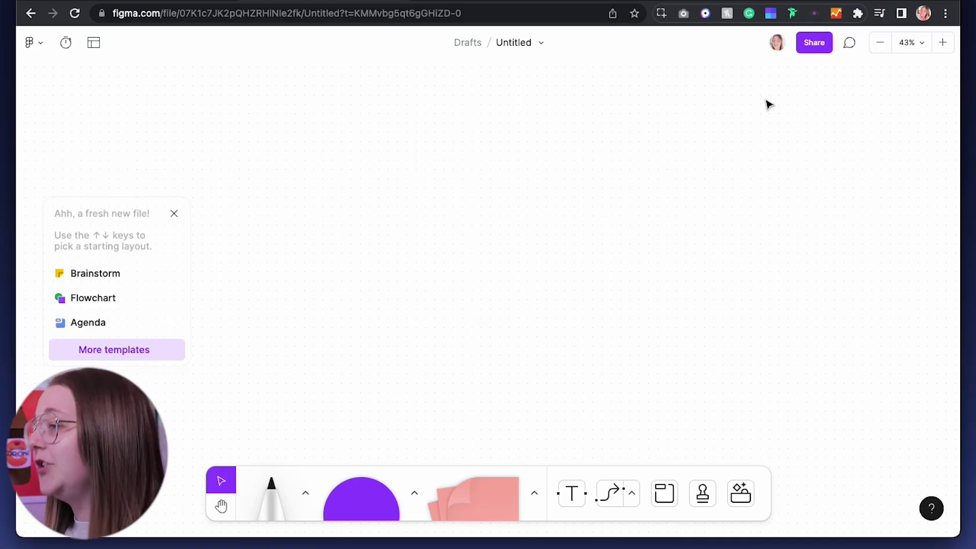
{"action": "left_click", "coordinate": [414, 492]}
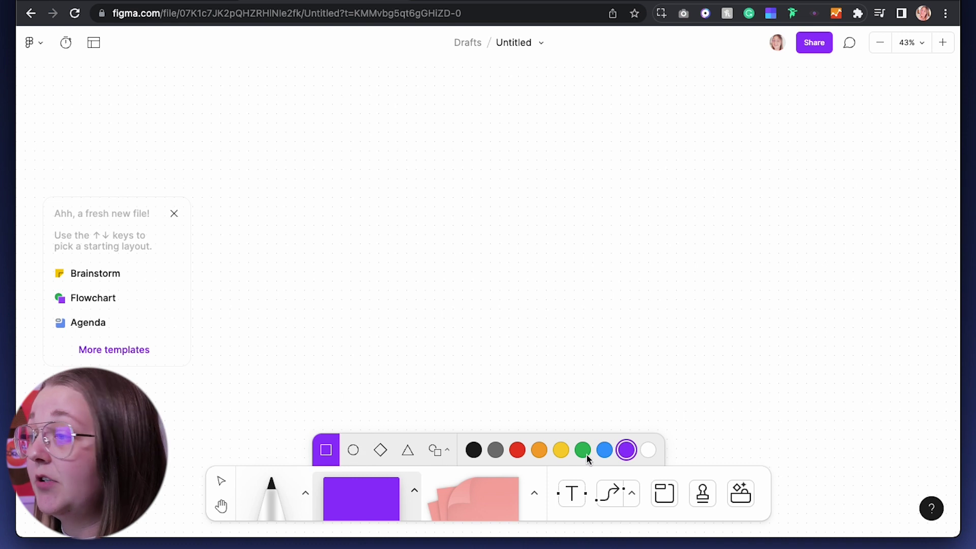
{"action": "key", "text": "Escape"}
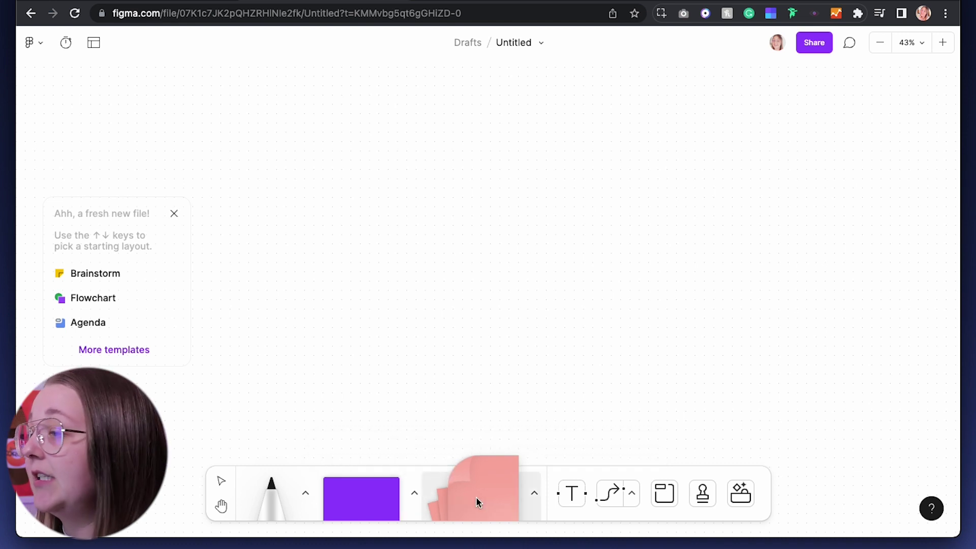
{"action": "left_click", "coordinate": [535, 493]}
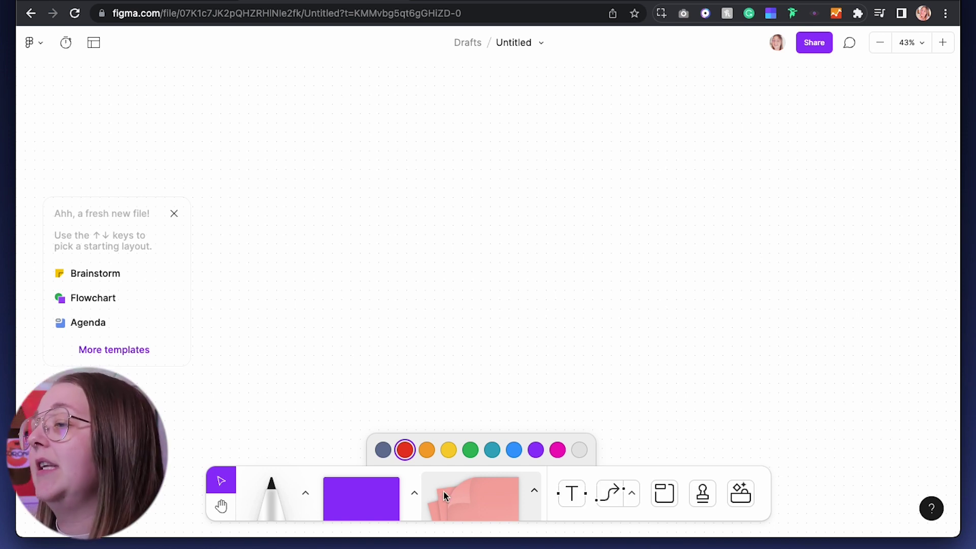
Place a section and two heart stamps, then bring up the stickers and widgets browser.
{"action": "left_click", "coordinate": [661, 496]}
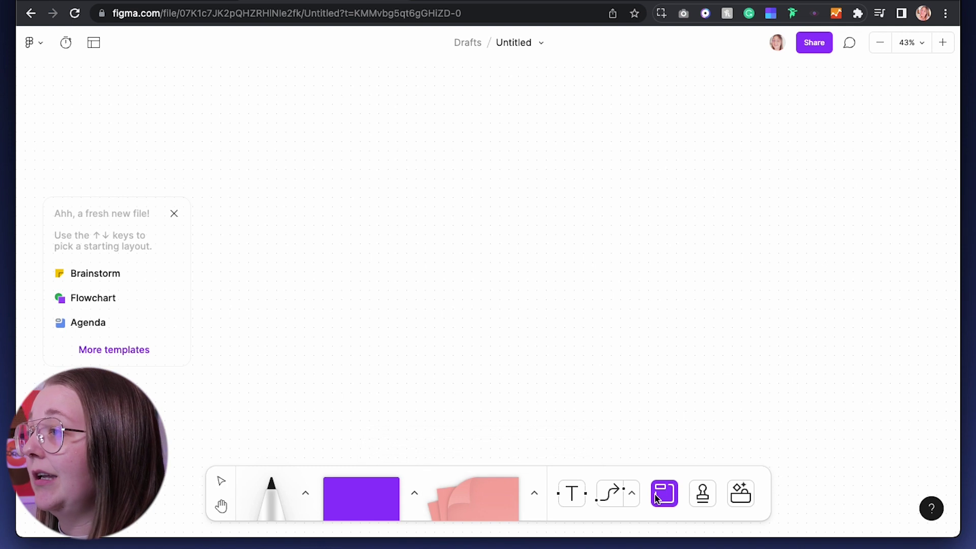
{"action": "left_click", "coordinate": [483, 260]}
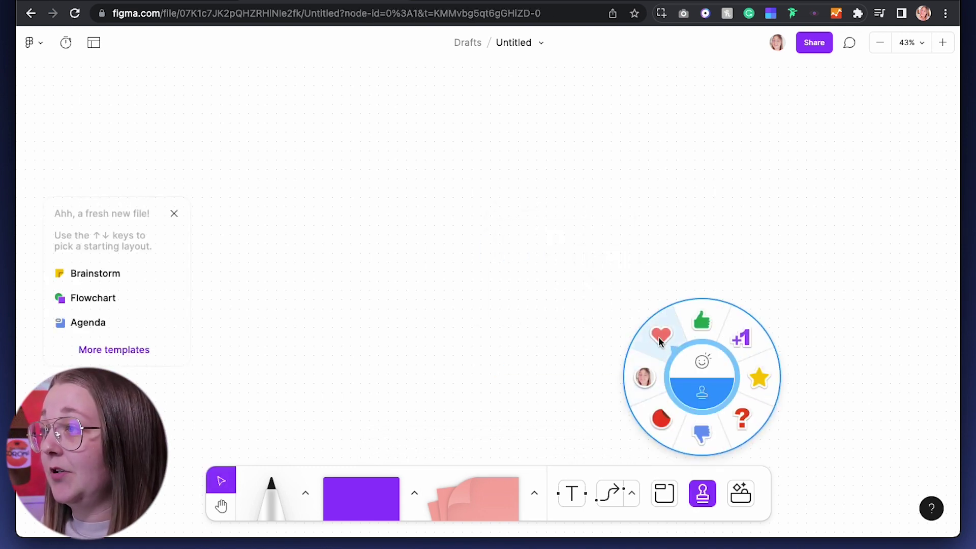
{"action": "left_click", "coordinate": [660, 340]}
{"action": "left_click", "coordinate": [568, 266]}
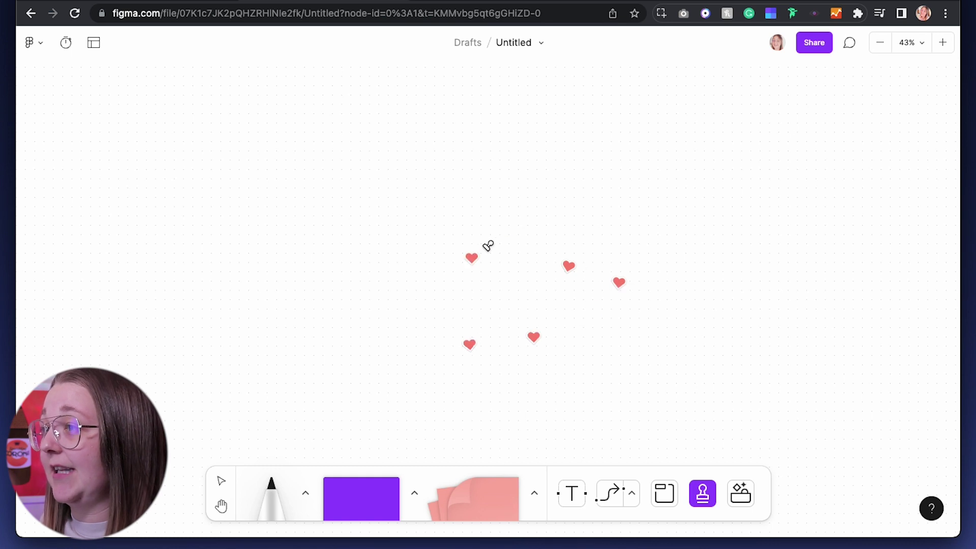
{"action": "left_click", "coordinate": [741, 492]}
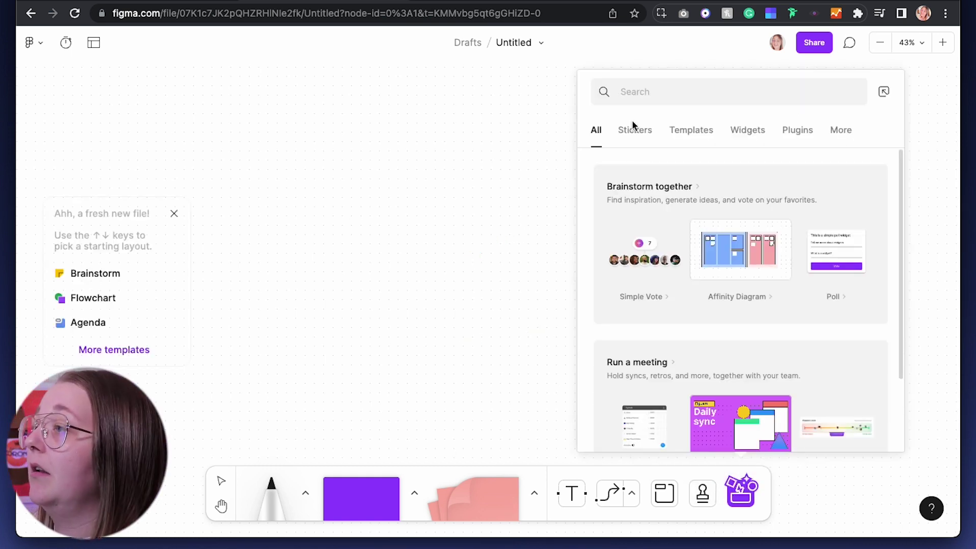
Browse the Stickers tab of the resources panel, then dismiss the panel.
{"action": "left_click", "coordinate": [633, 129]}
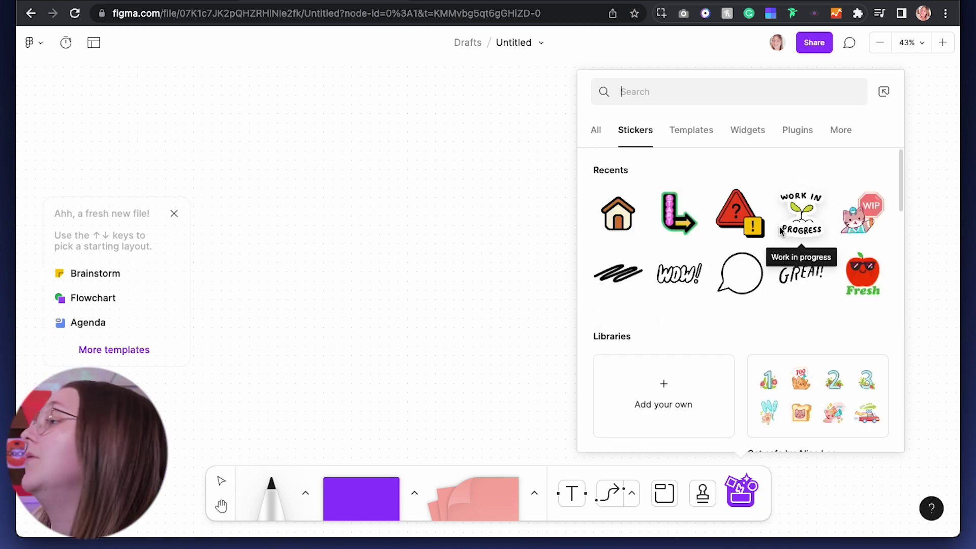
{"action": "left_click", "coordinate": [487, 252]}
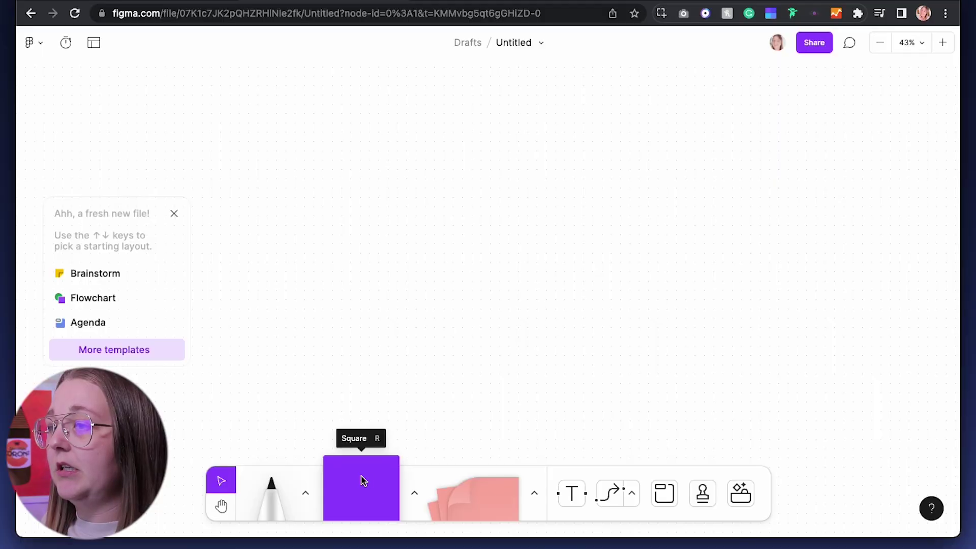
Drop a purple square onto the board and stretch it into a large rectangle.
{"action": "left_click_drag", "start_coordinate": [362, 481], "coordinate": [359, 242]}
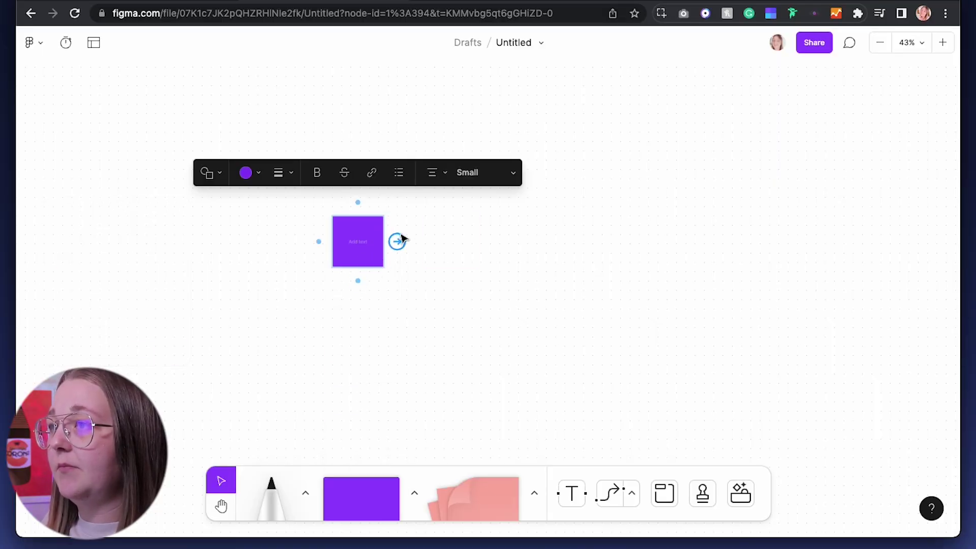
{"action": "left_click", "coordinate": [355, 255]}
{"action": "left_click_drag", "start_coordinate": [384, 266], "coordinate": [815, 458]}
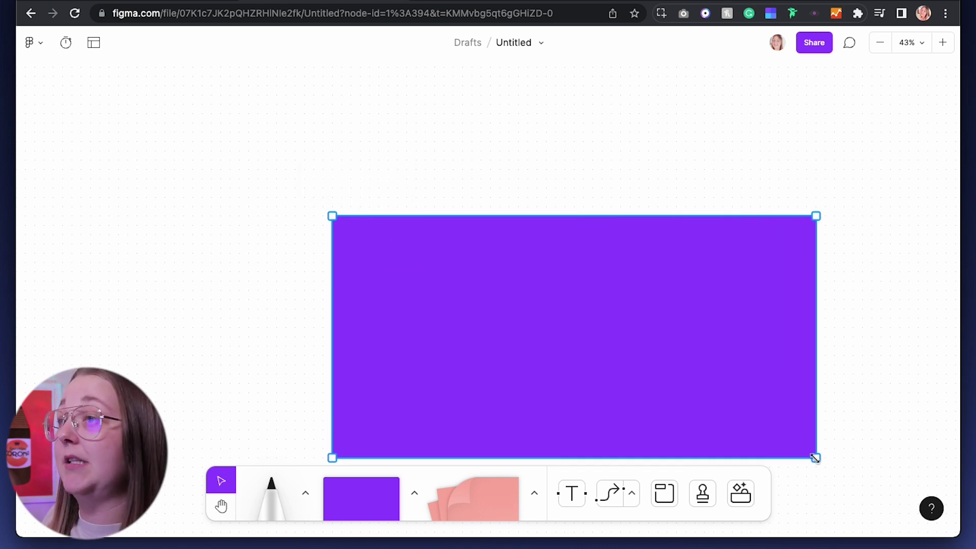
{"action": "left_click_drag", "start_coordinate": [332, 217], "coordinate": [243, 137]}
Recolour the rectangle light grey, move it slightly up, and write text inside it.
{"action": "left_click", "coordinate": [530, 95]}
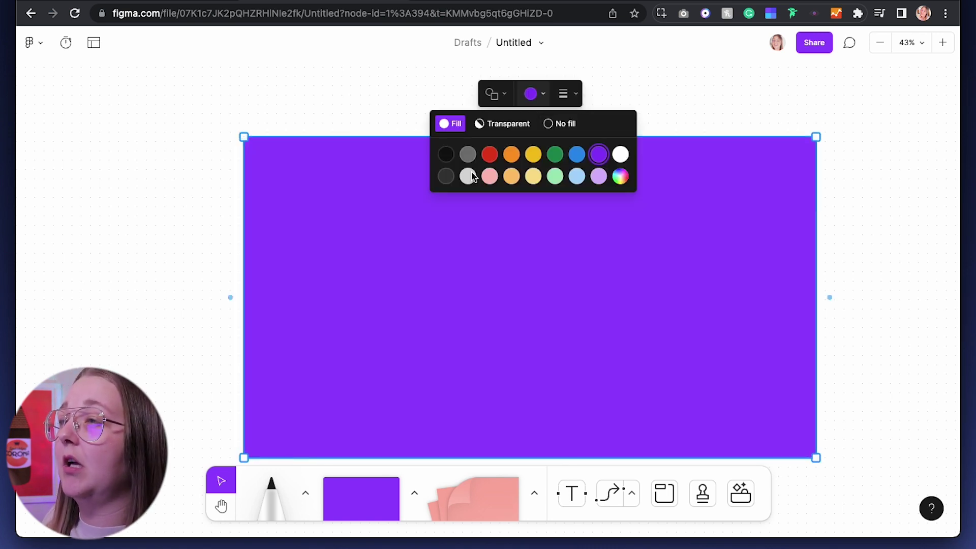
{"action": "left_click", "coordinate": [468, 177]}
{"action": "left_click", "coordinate": [158, 166]}
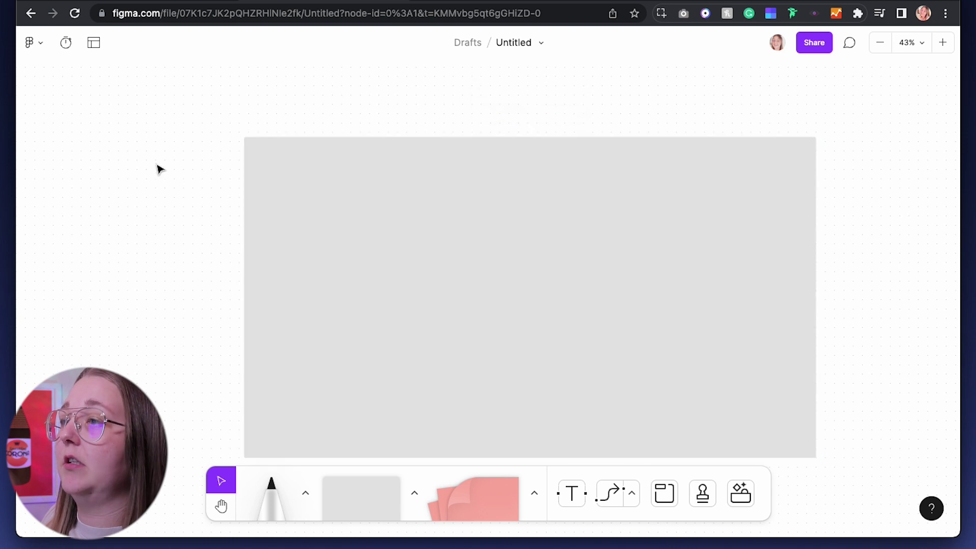
{"action": "left_click_drag", "start_coordinate": [518, 304], "coordinate": [518, 266]}
{"action": "double_click", "coordinate": [530, 262]}
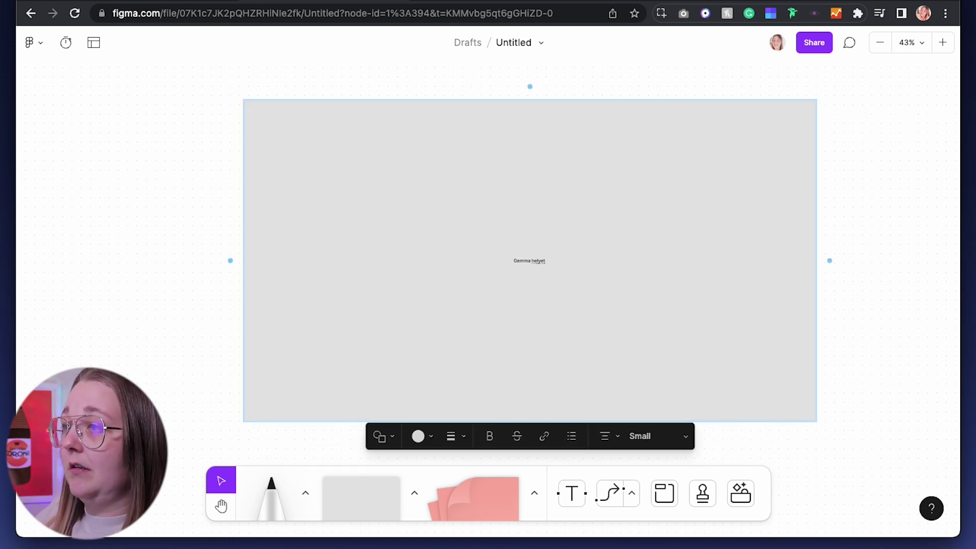
{"action": "key", "text": "shift+1"}
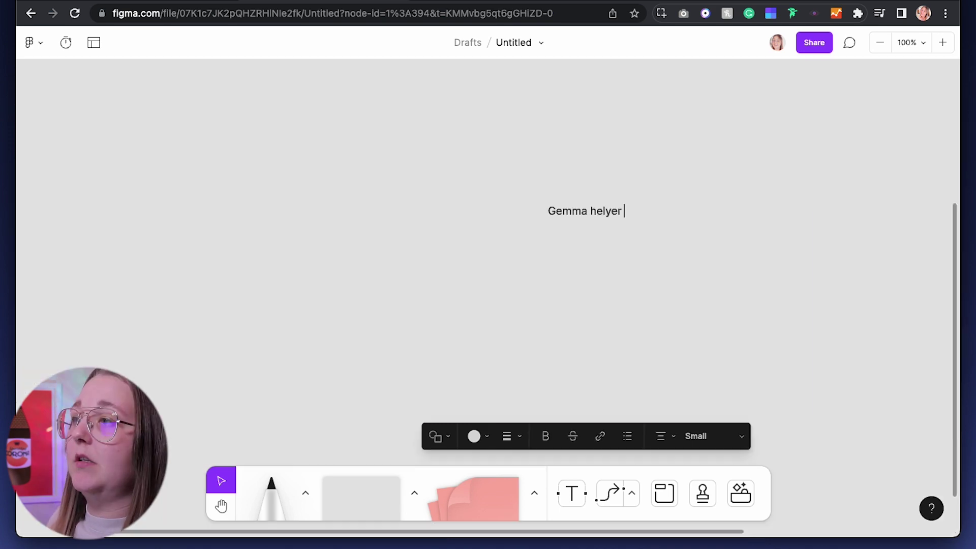
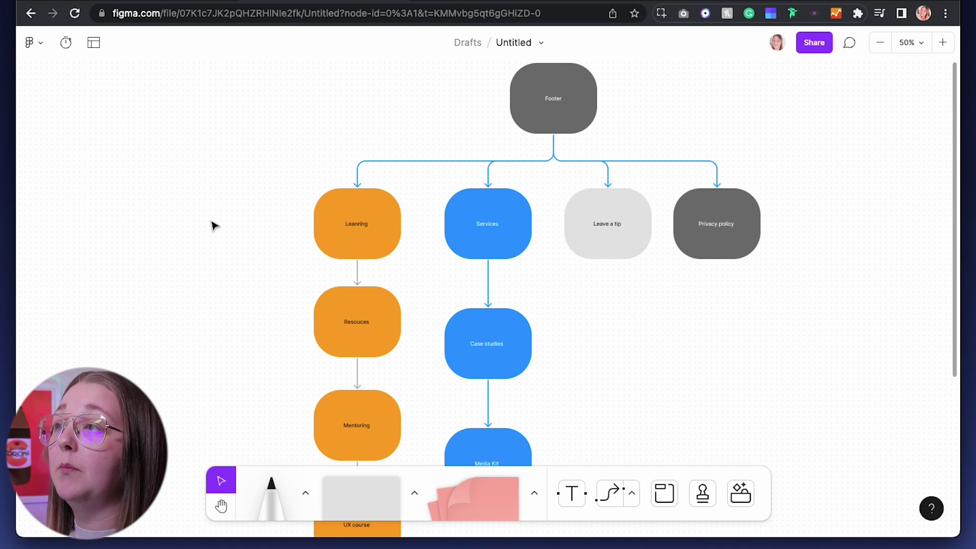
{"action": "scroll", "coordinate": [214, 225], "scroll_direction": "up", "scroll_amount": 1}
{"action": "scroll", "coordinate": [263, 292], "scroll_direction": "down", "scroll_amount": 5}
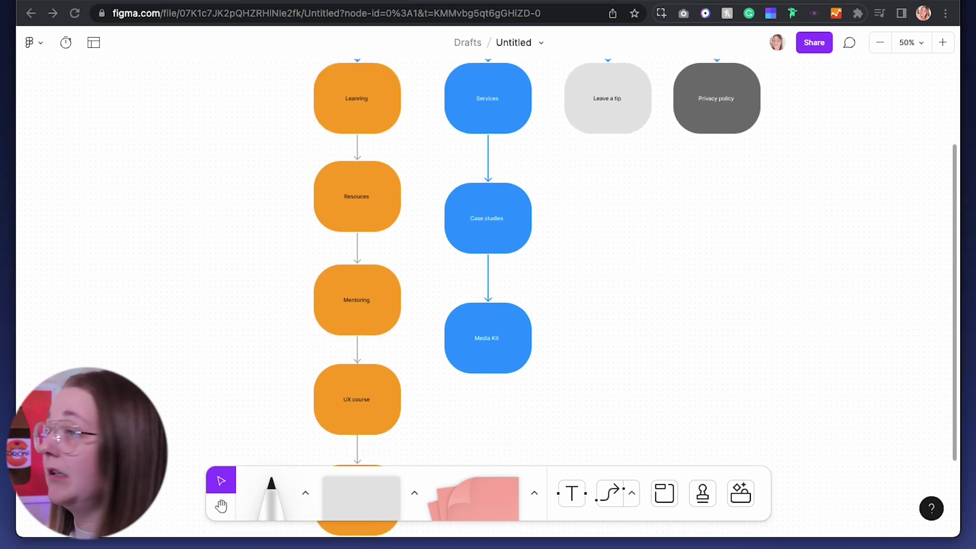
{"action": "scroll", "coordinate": [228, 109], "scroll_direction": "down", "scroll_amount": 3}
Paste the main navigation node row into empty space, level with the footer diagram's top.
{"action": "left_click_drag", "start_coordinate": [228, 110], "coordinate": [164, 106]}
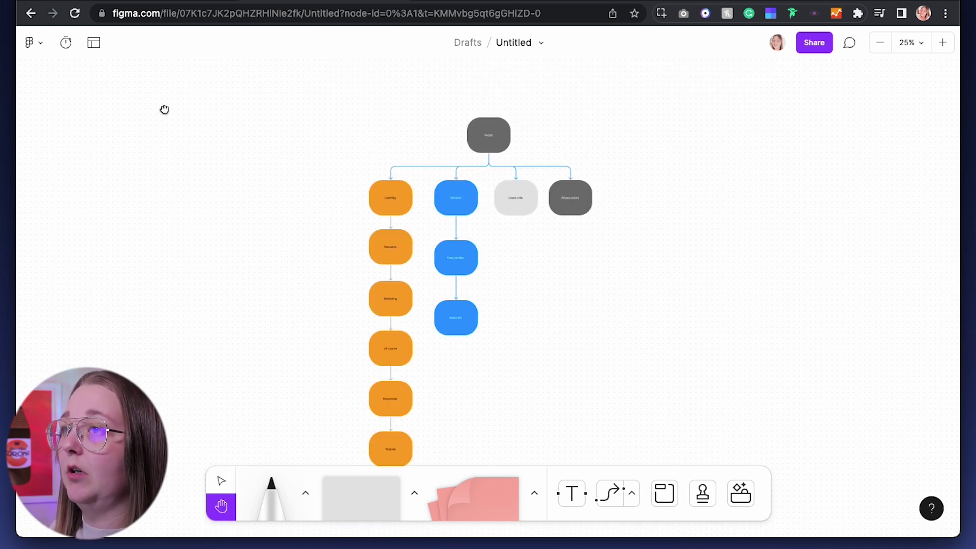
{"action": "key", "text": "ctrl+v"}
{"action": "left_click_drag", "start_coordinate": [283, 286], "coordinate": [461, 141]}
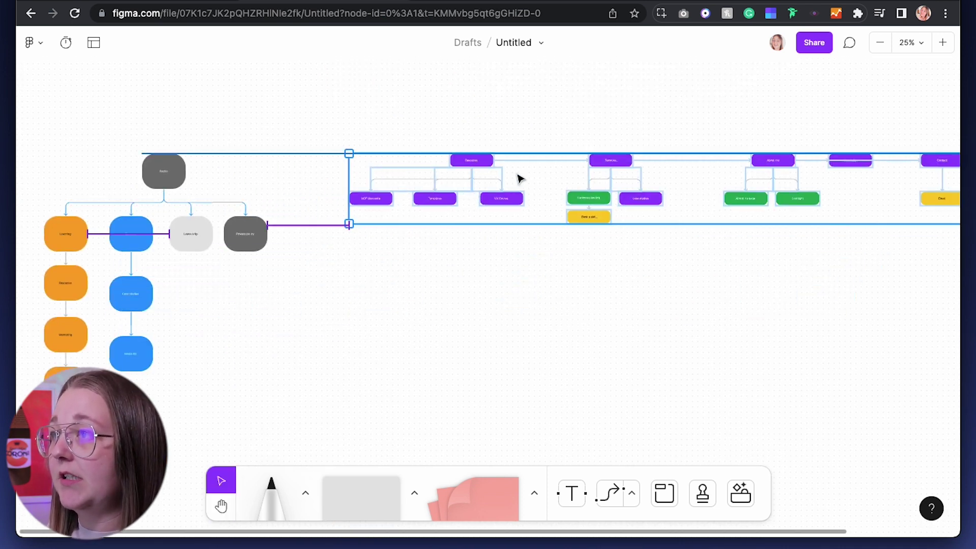
{"action": "left_click", "coordinate": [549, 228]}
{"action": "left_click_drag", "start_coordinate": [686, 252], "coordinate": [533, 308]}
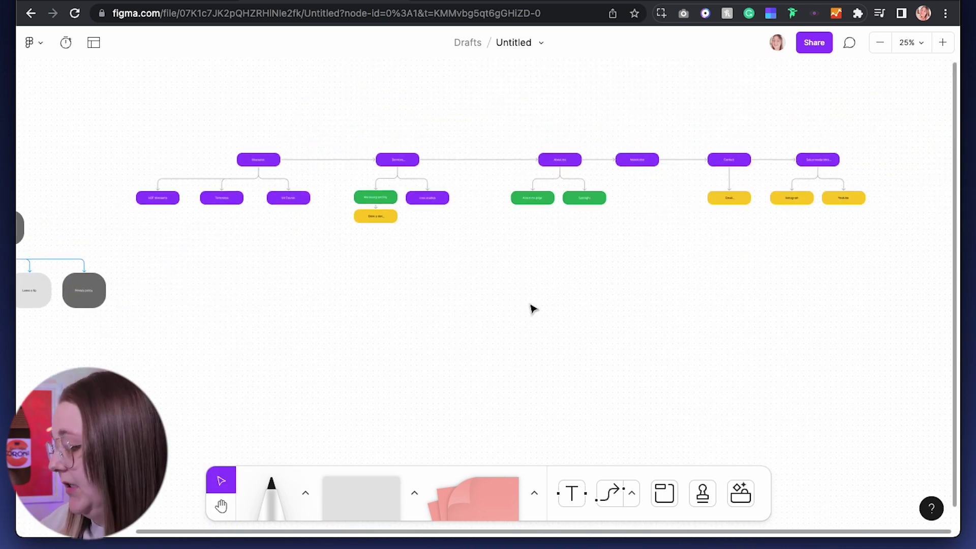
{"action": "scroll", "coordinate": [532, 308], "scroll_direction": "up", "scroll_amount": 3}
{"action": "scroll", "coordinate": [532, 308], "scroll_direction": "up", "scroll_amount": 3}
{"action": "scroll", "coordinate": [532, 308], "scroll_direction": "down", "scroll_amount": 5}
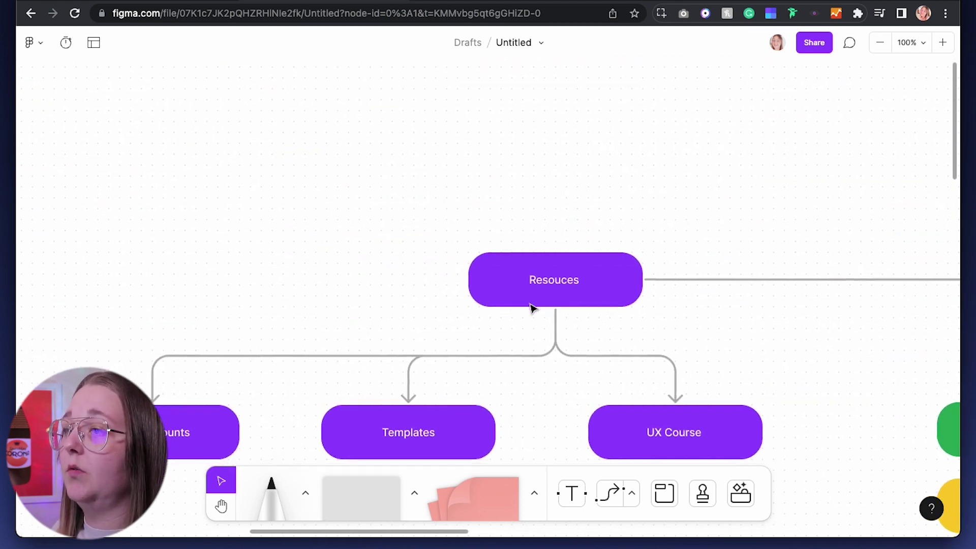
{"action": "scroll", "coordinate": [532, 308], "scroll_direction": "down", "scroll_amount": 3}
Align IxDF discounts with Templates and UX Course, and centre Resouces above them.
{"action": "mouse_move", "coordinate": [335, 305]}
{"action": "left_mouse_down"}
{"action": "mouse_move", "coordinate": [245, 267]}
{"action": "mouse_move", "coordinate": [373, 309]}
{"action": "left_mouse_up"}
{"action": "scroll", "coordinate": [471, 254], "scroll_direction": "right", "scroll_amount": 3}
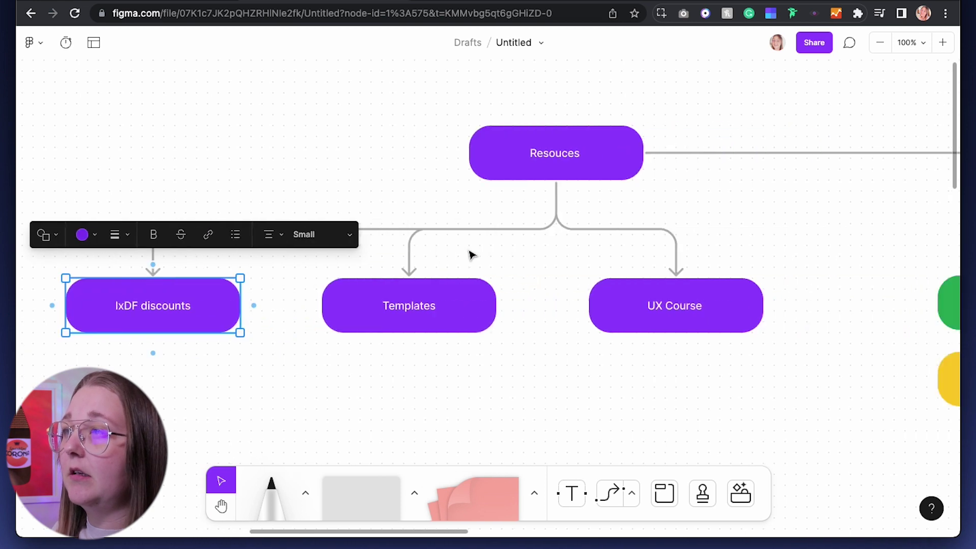
{"action": "left_click_drag", "start_coordinate": [583, 153], "coordinate": [550, 153]}
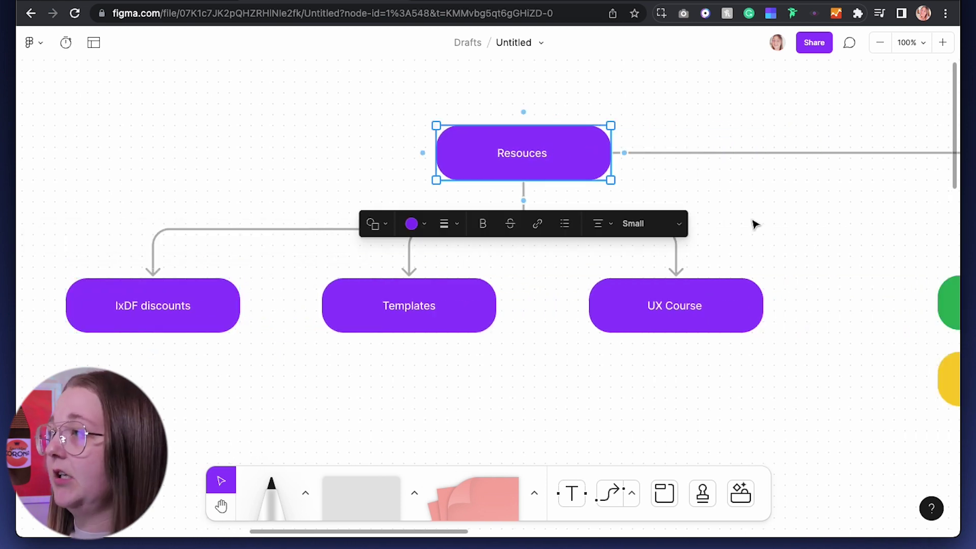
{"action": "scroll", "coordinate": [754, 225], "scroll_direction": "down", "scroll_amount": 3}
{"action": "scroll", "coordinate": [755, 224], "scroll_direction": "right", "scroll_amount": 3}
{"action": "scroll", "coordinate": [755, 225], "scroll_direction": "right", "scroll_amount": 3}
{"action": "scroll", "coordinate": [755, 224], "scroll_direction": "right", "scroll_amount": 3}
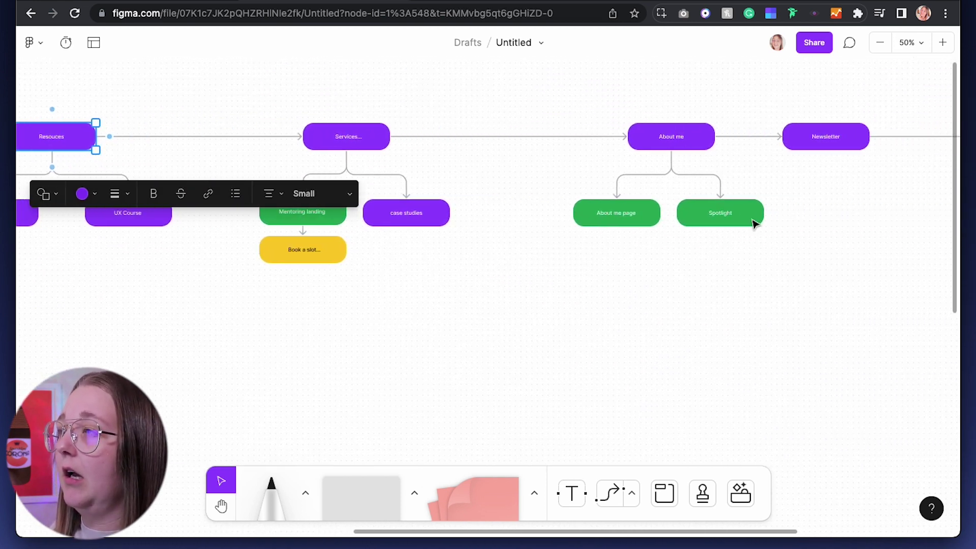
{"action": "scroll", "coordinate": [755, 224], "scroll_direction": "right", "scroll_amount": 5}
{"action": "scroll", "coordinate": [732, 175], "scroll_direction": "right", "scroll_amount": 5}
{"action": "scroll", "coordinate": [731, 153], "scroll_direction": "right", "scroll_amount": 5}
{"action": "scroll", "coordinate": [726, 146], "scroll_direction": "right", "scroll_amount": 3}
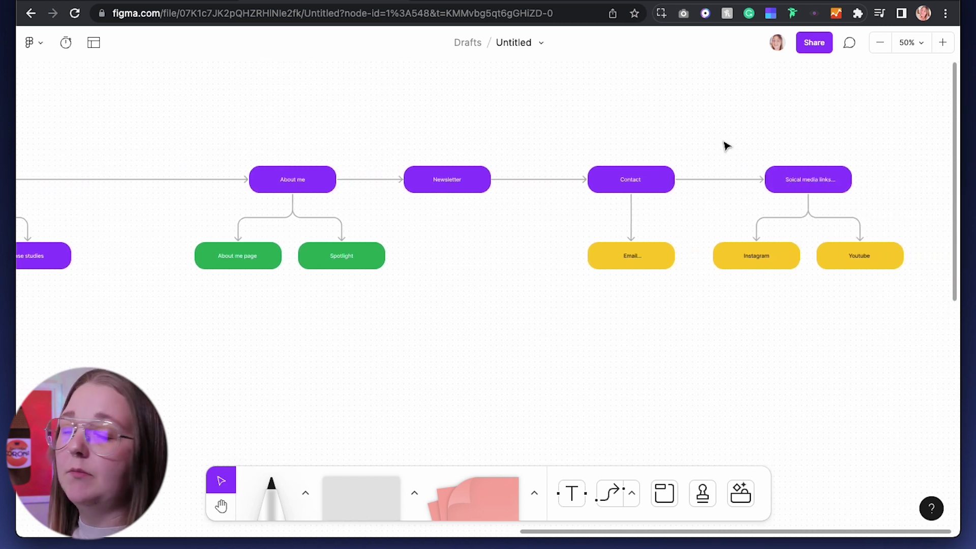
{"action": "scroll", "coordinate": [726, 146], "scroll_direction": "right", "scroll_amount": 1}
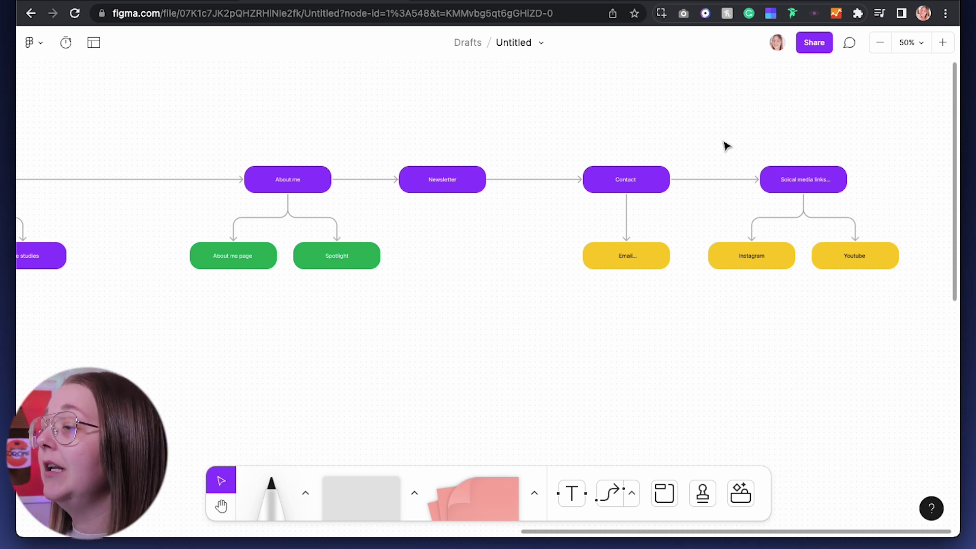
Bring up the stamp picker from the Stamp tool in the bottom toolbar.
{"action": "left_click", "coordinate": [698, 504]}
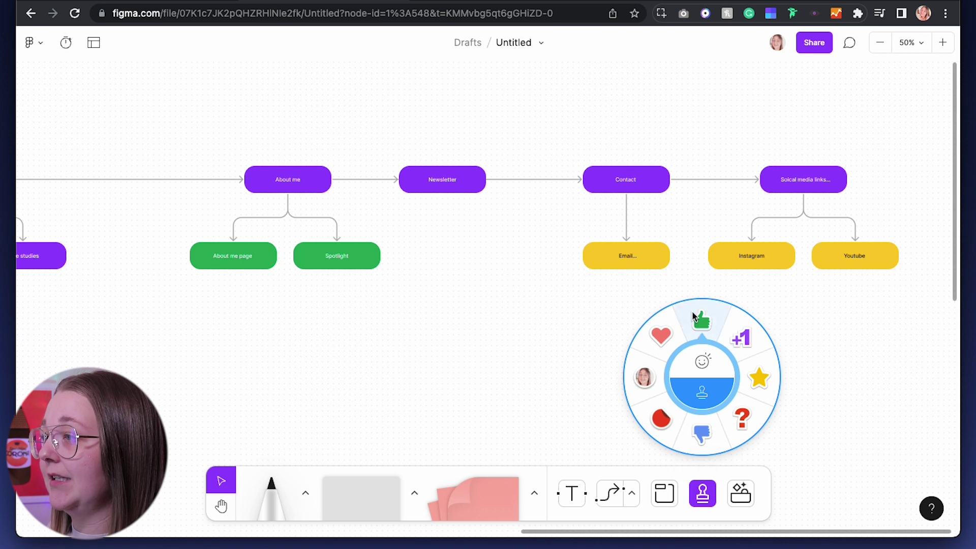